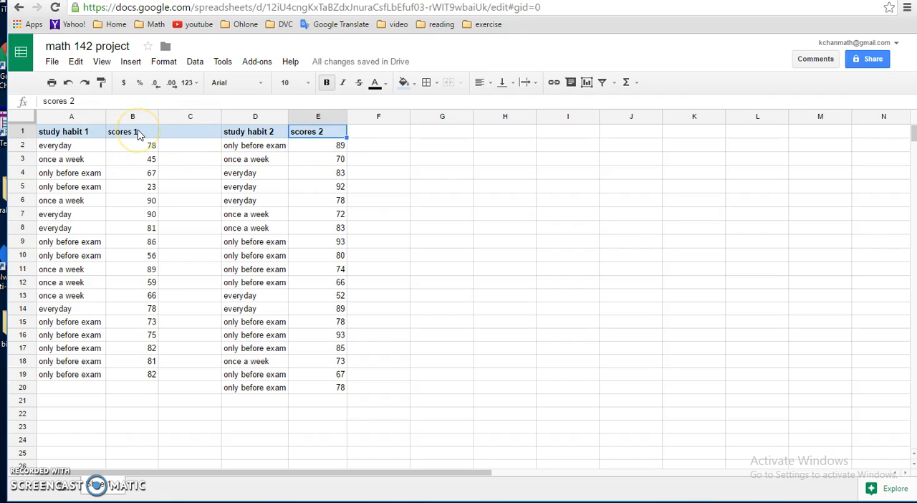
Copy the scores 1 column, B1:B19, into a new sheet starting at cell A1
drag(141, 132, 147, 376)
right_click(136, 299)
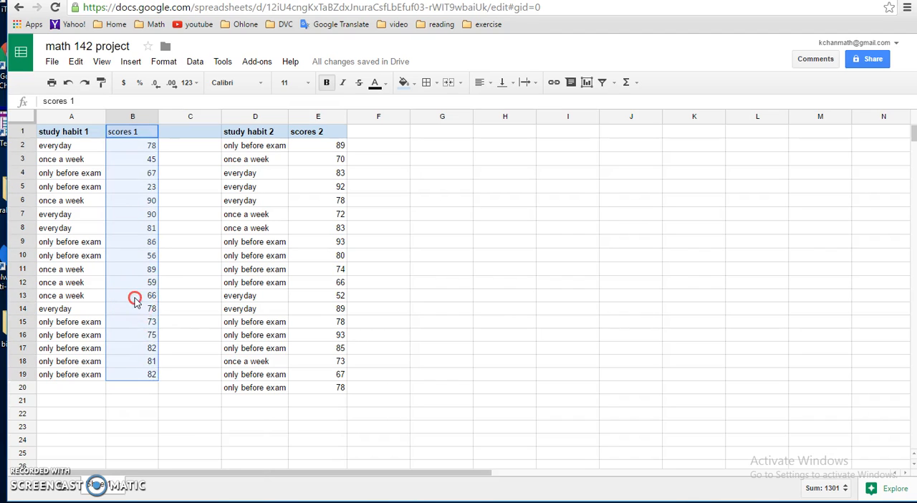
click(162, 330)
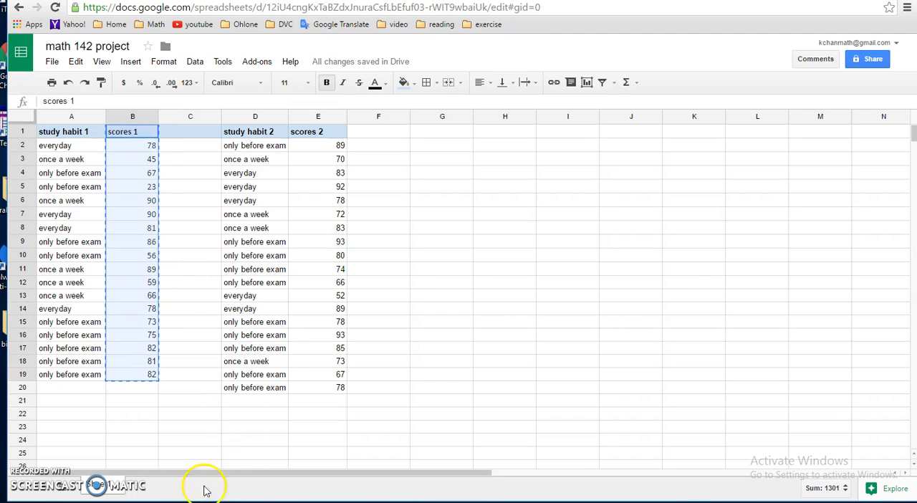
click(40, 486)
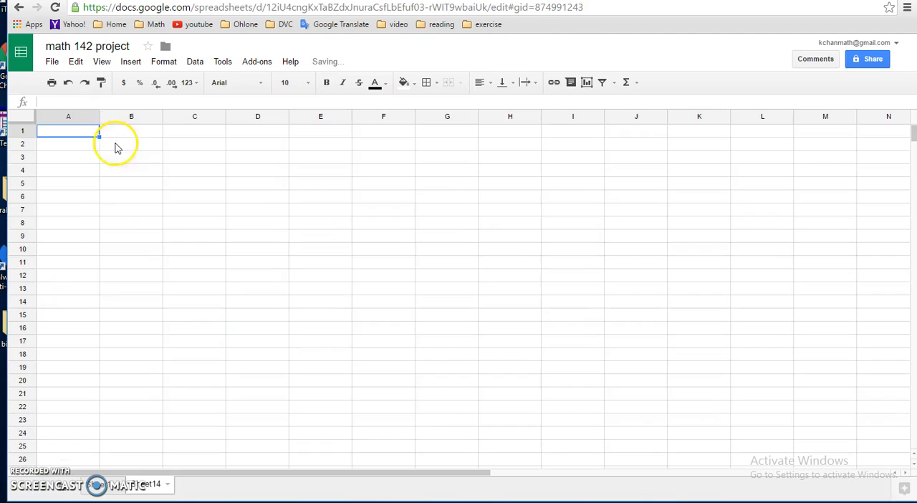
right_click(65, 133)
click(97, 178)
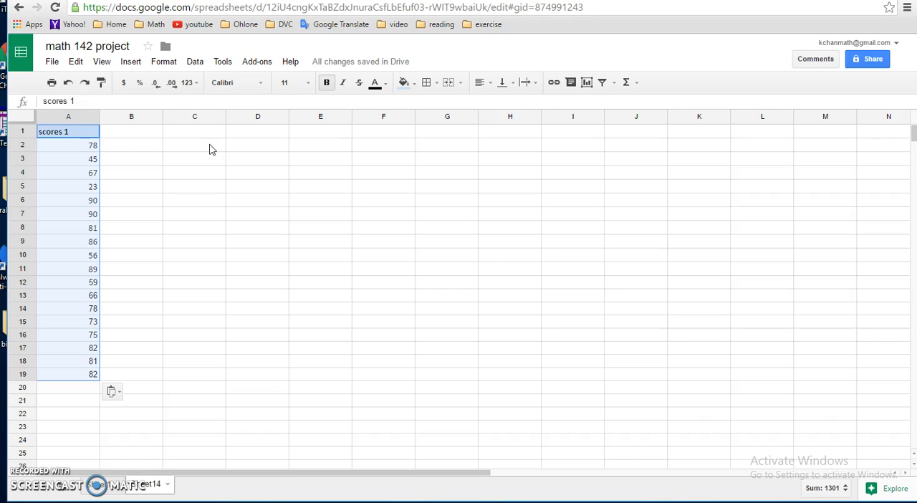
Label cell B2 "min" and cell B3 "max"
click(150, 153)
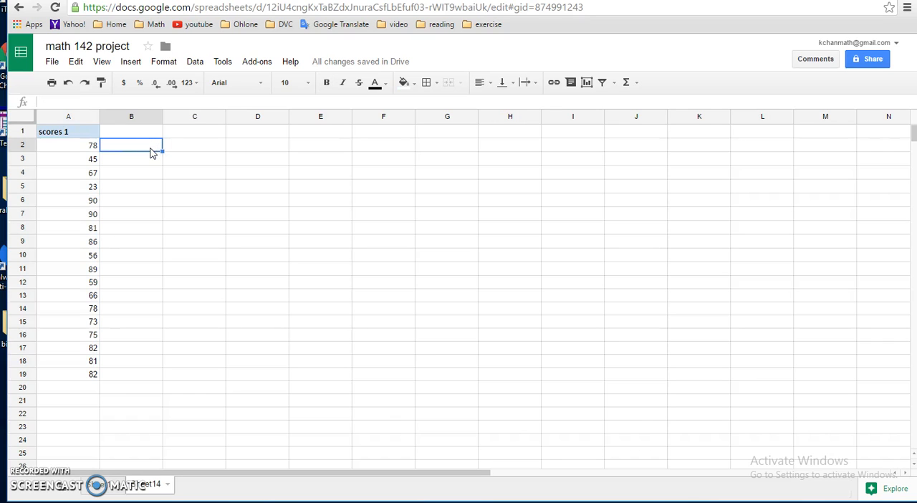
text(min)
key(Return)
text(a)
text(ma)
text(x)
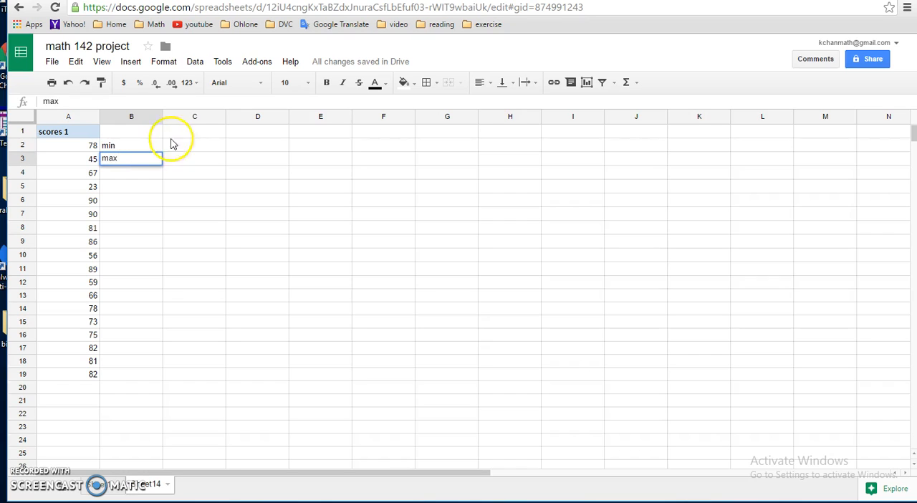
Calculate the minimum score in cell C2 with the formula =min(A2:A19)
click(183, 144)
text(=)
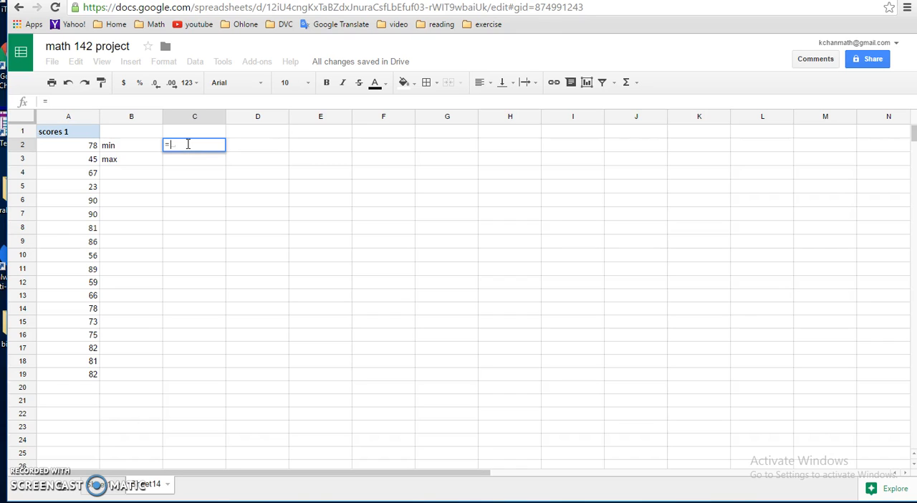
text(min()
drag(68, 147, 79, 374)
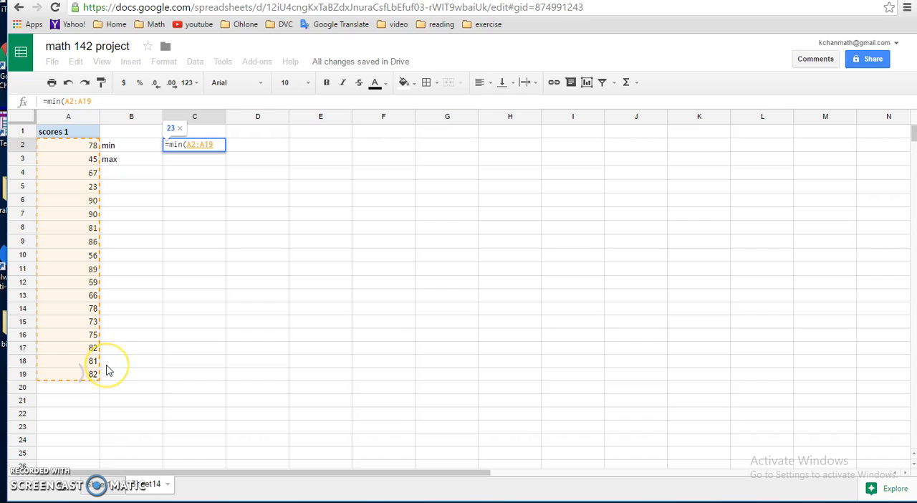
text())
key(Return)
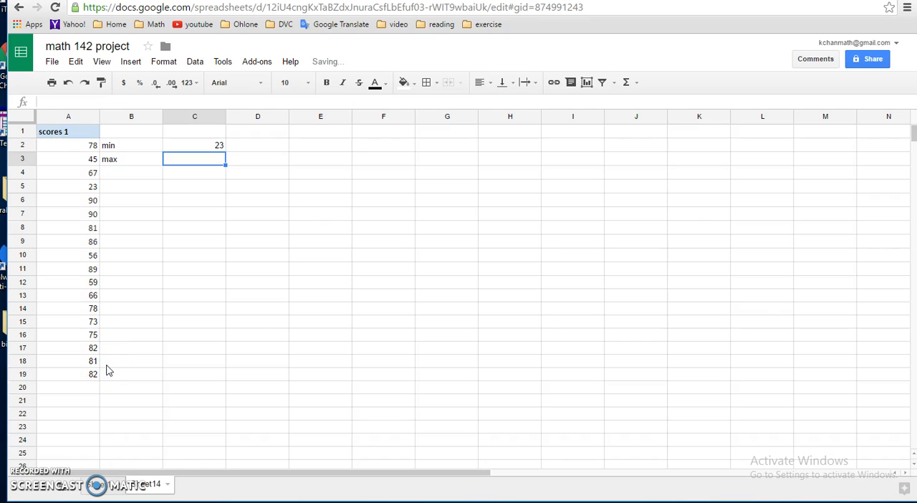
Calculate the maximum score in cell C3 with the formula =max(A2:A19)
text(=)
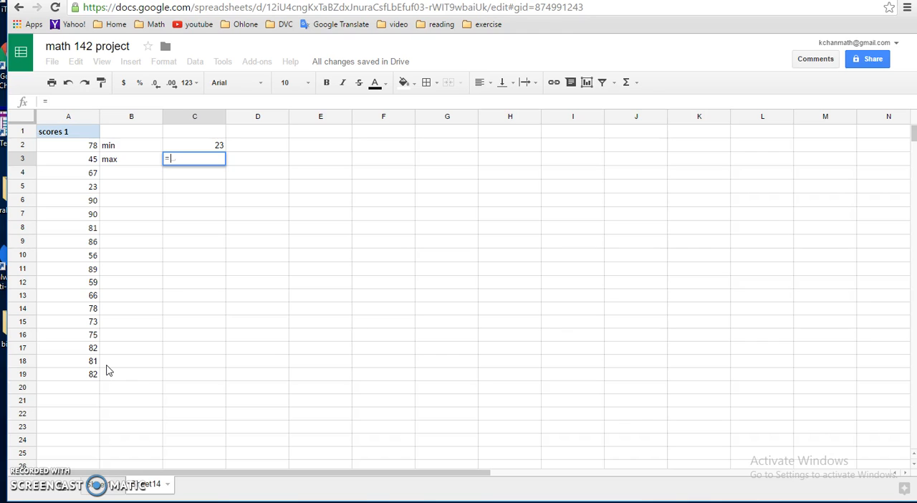
text(max()
drag(80, 146, 74, 373)
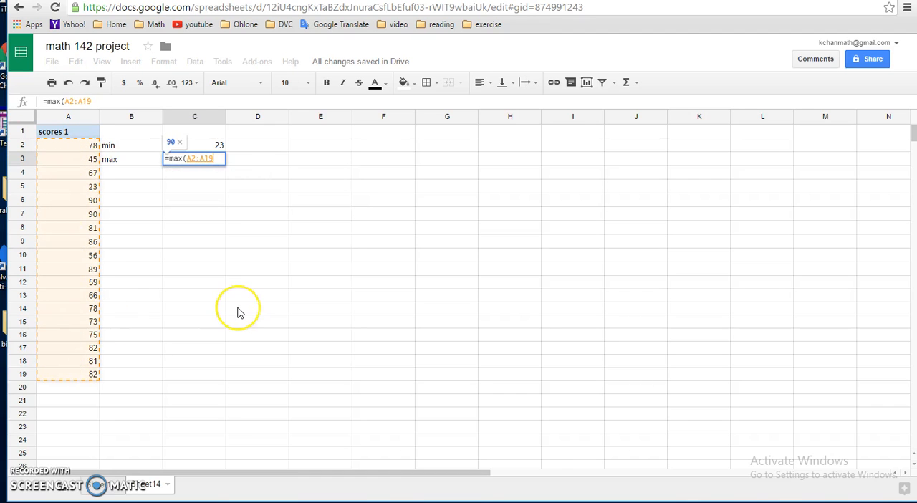
text())
key(Return)
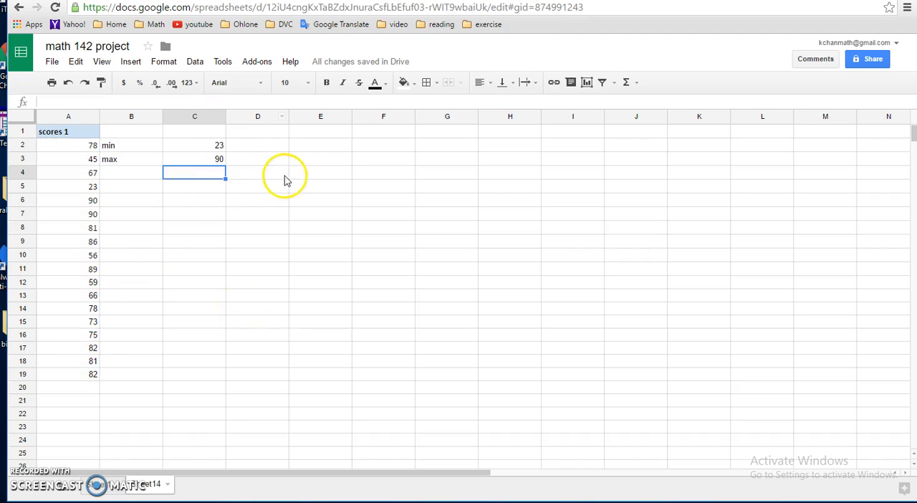
Enter the column heading "Class limit" in cell E1
click(303, 136)
text(Class limi)
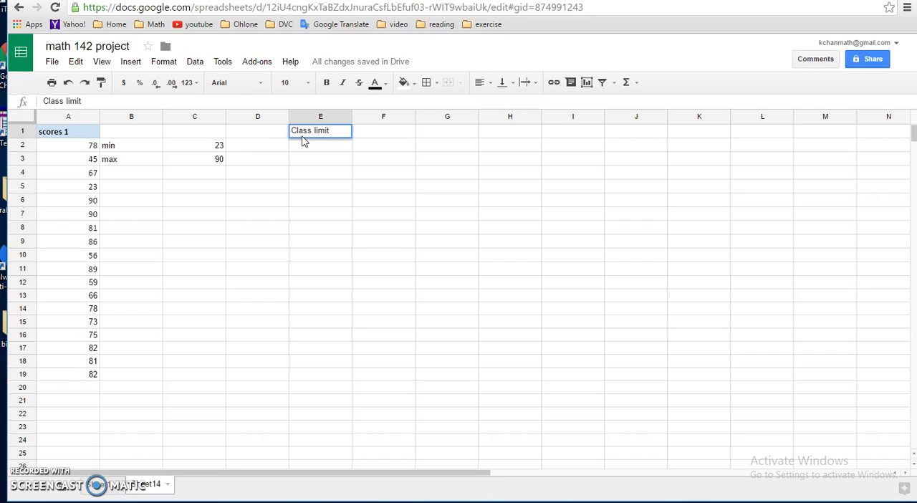
text(t)
Fill cells E2:E8 with the classes 21-30, 31-40, 41-50, 51-60, 61-70, 71-80 and 81-90
click(306, 145)
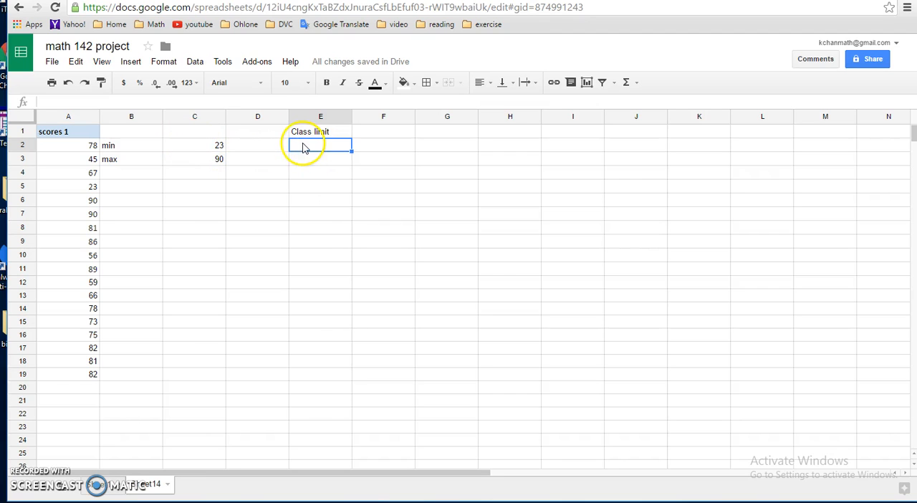
text(21-30)
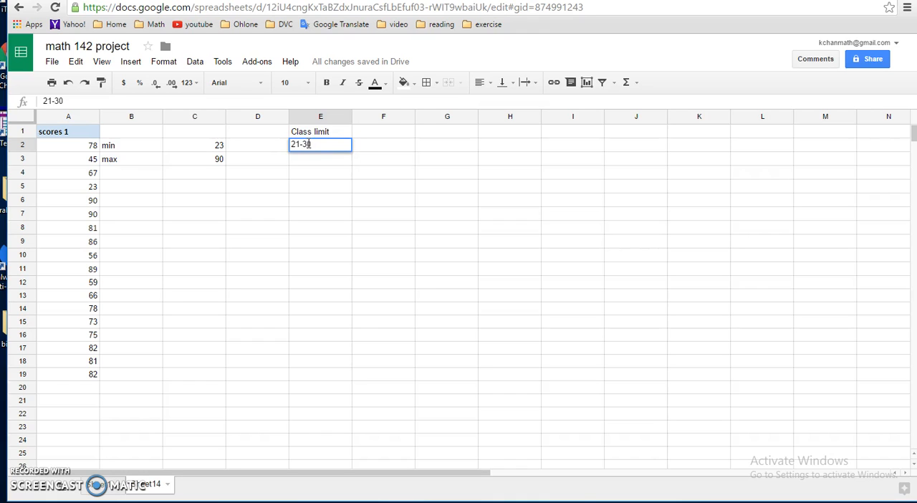
key(Return)
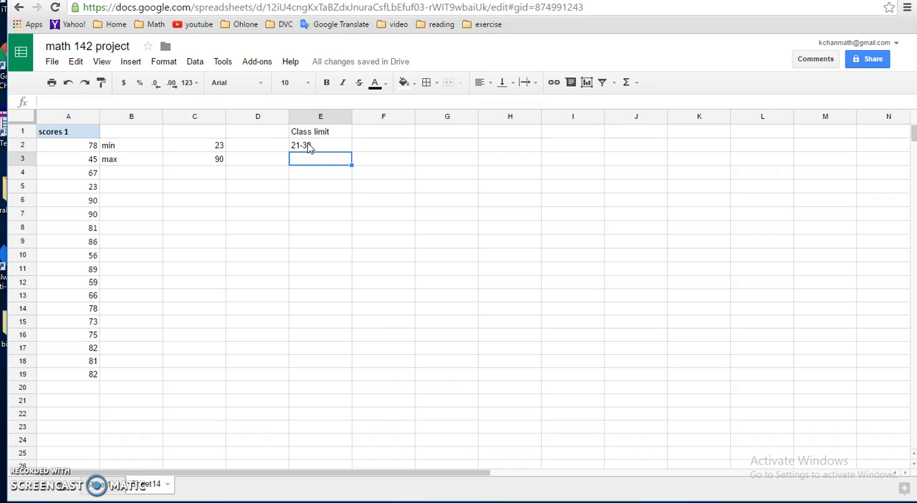
text(31-40)
key(Return)
text(41-50)
key(Return)
text(51-60)
key(Return)
text(6)
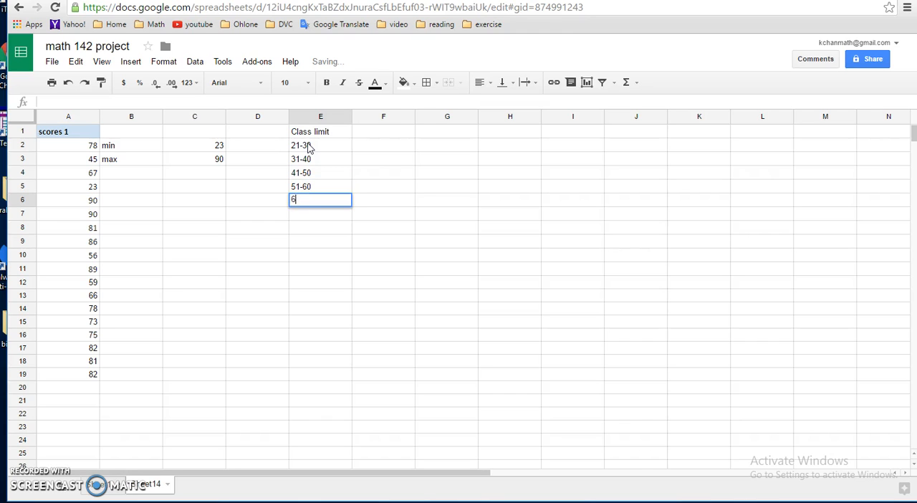
text(1-70)
key(Return)
text(71-80)
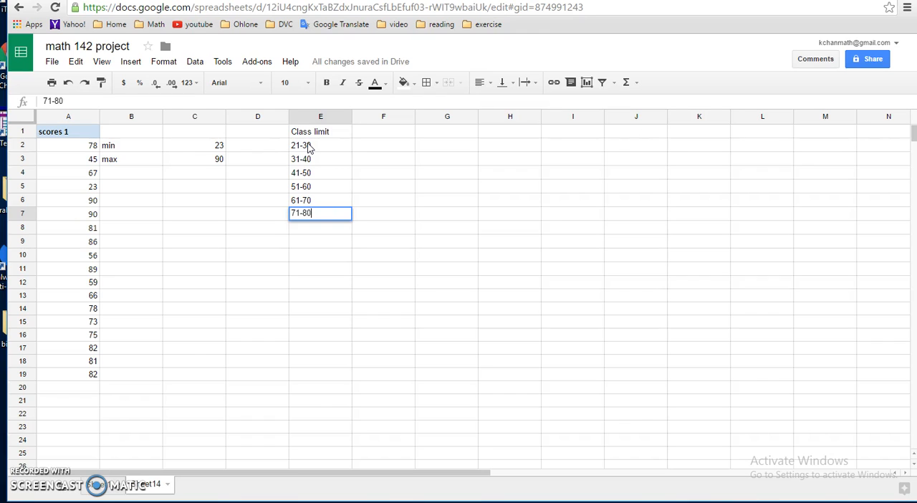
key(Return)
text(81-90)
key(Return)
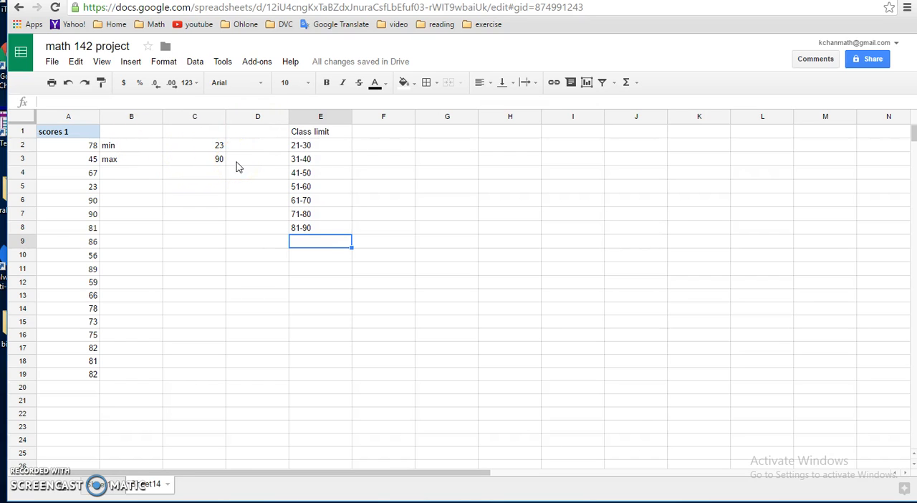
Enter the column heading "bin" in cell F1
click(390, 136)
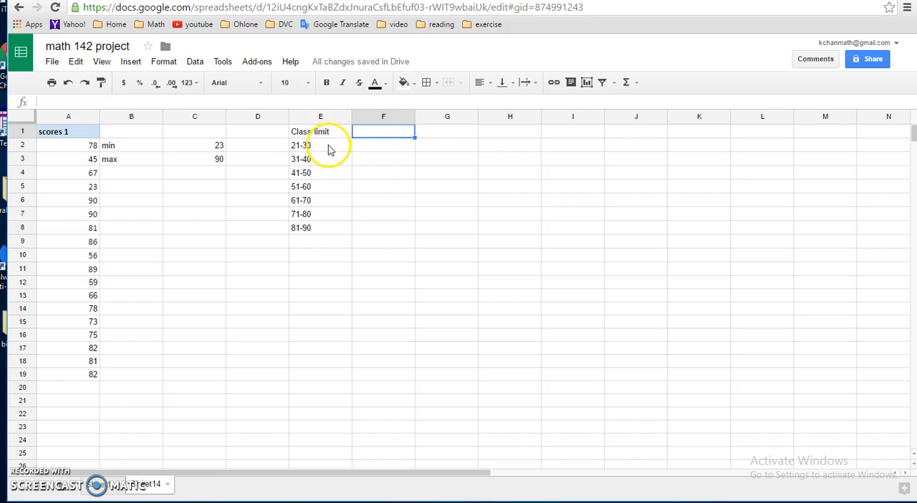
text(l)
text(bin)
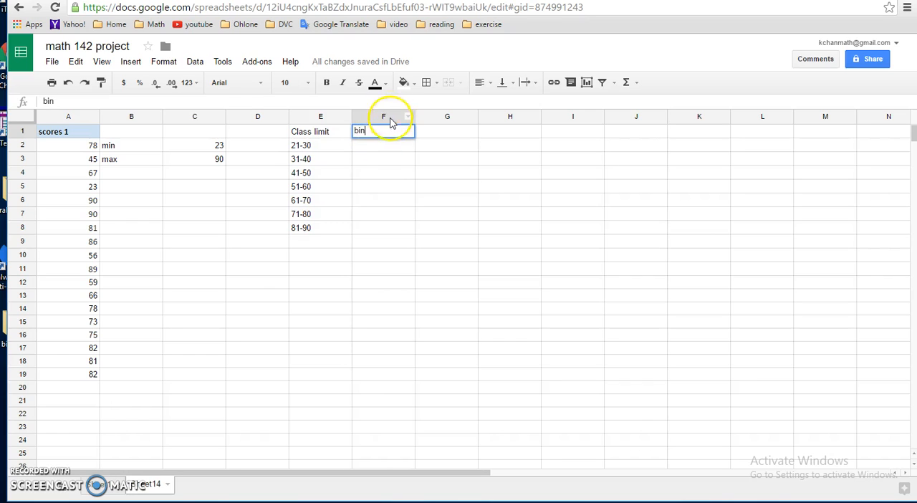
Fill cells F2:F8 with the upper class limits 30, 40, 50, 60, 70, 80 and 90
click(383, 147)
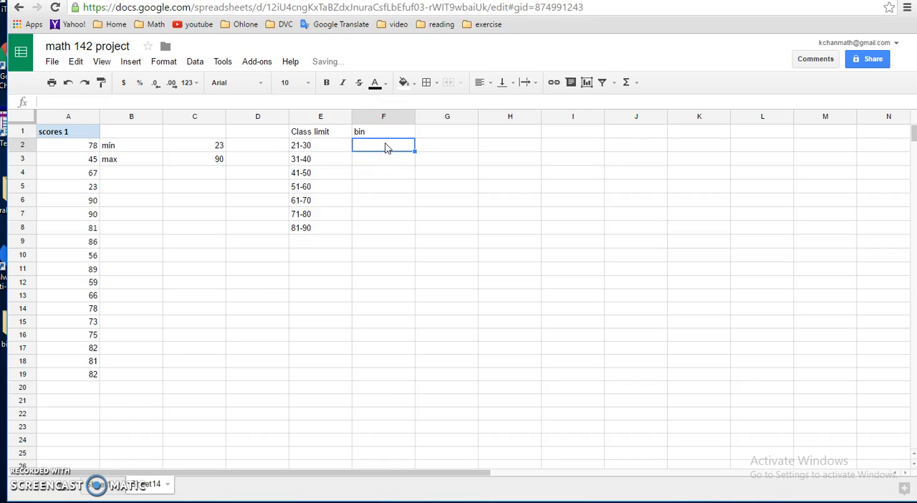
click(385, 147)
text(30)
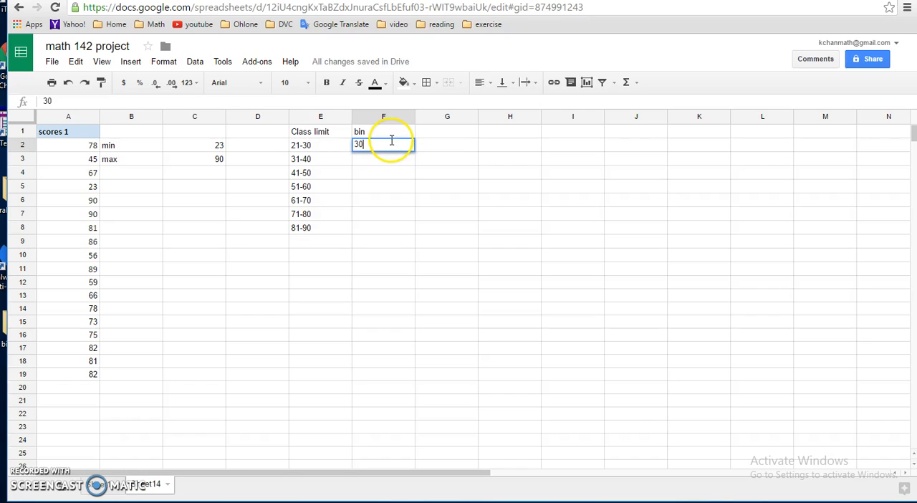
key(Return)
text(40)
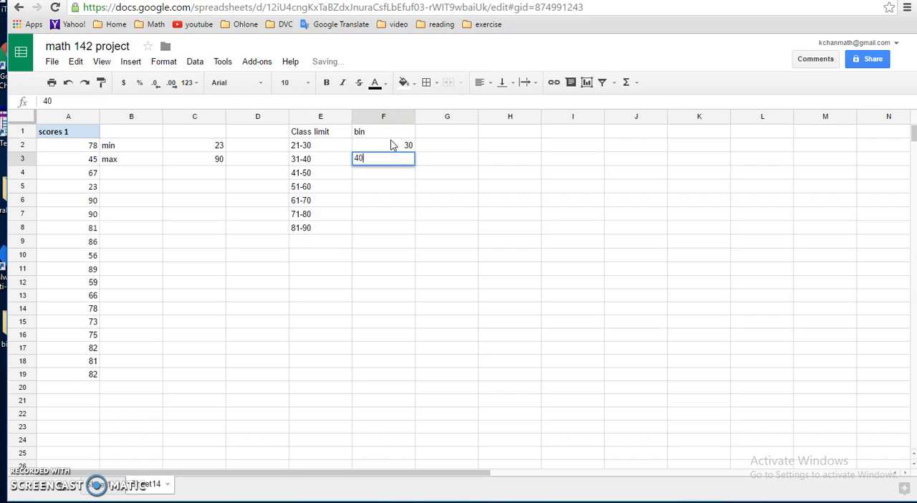
key(Return)
text(50)
key(Return)
text(60)
key(Return)
text(70)
key(Return)
text(80)
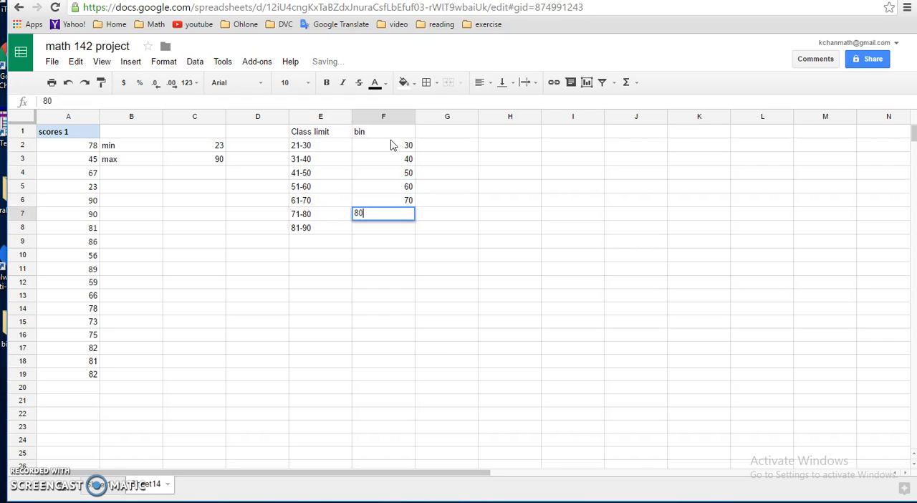
key(Return)
text(9)
key(Return)
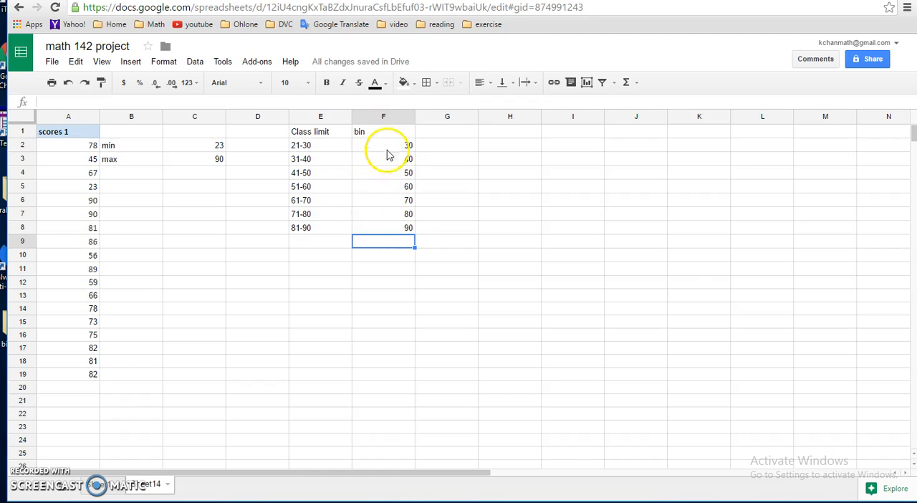
Enter the column heading "frequency" in cell G1
click(444, 137)
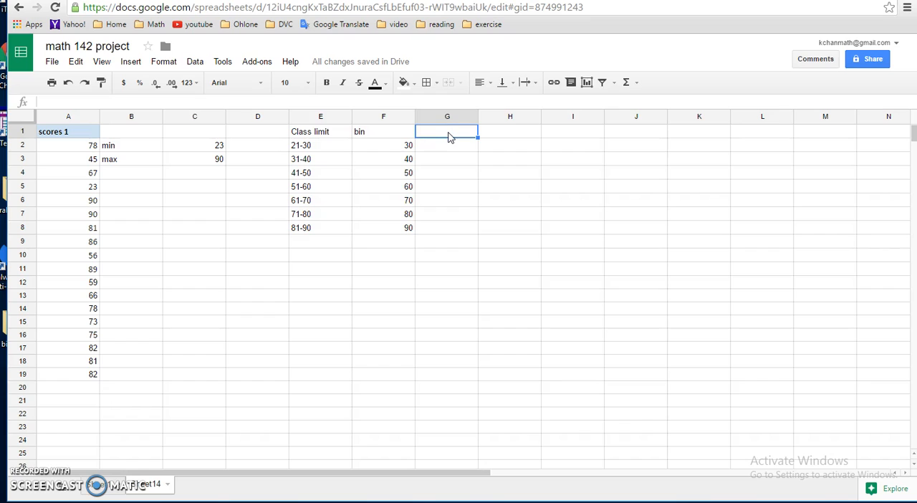
text(frequency)
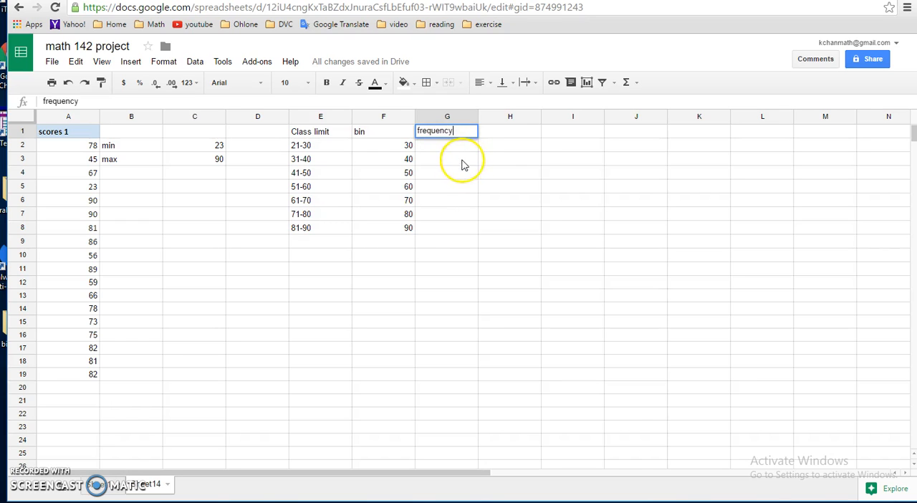
Enter the formula =frequency(A2:A19,F2:F8) in cell G2 to count the scores in each bin
click(463, 147)
click(465, 151)
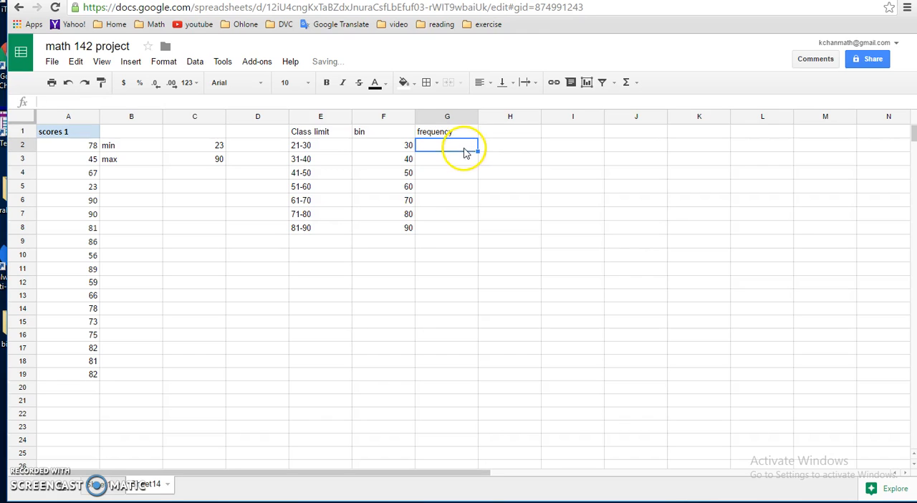
text(=)
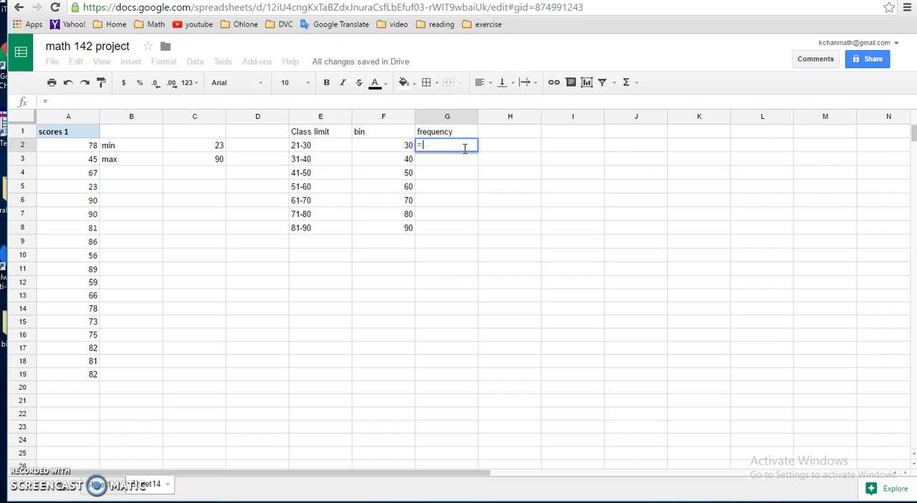
text(freque)
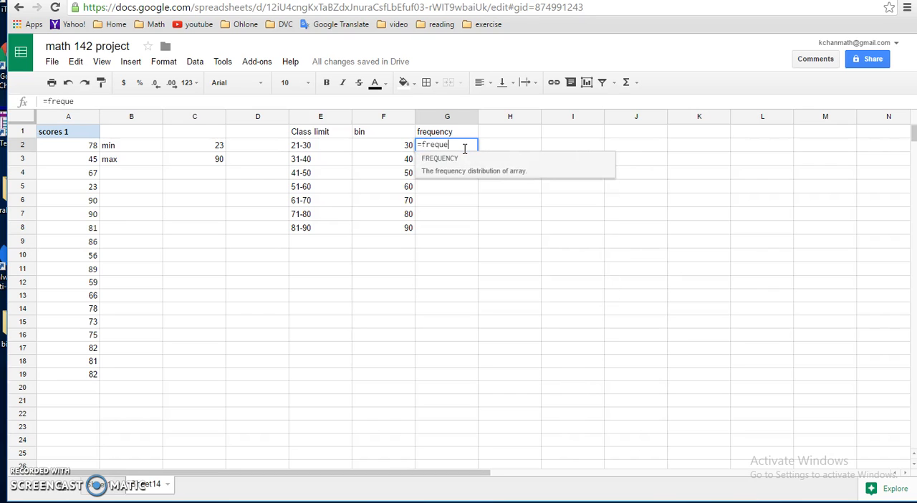
text(ncy()
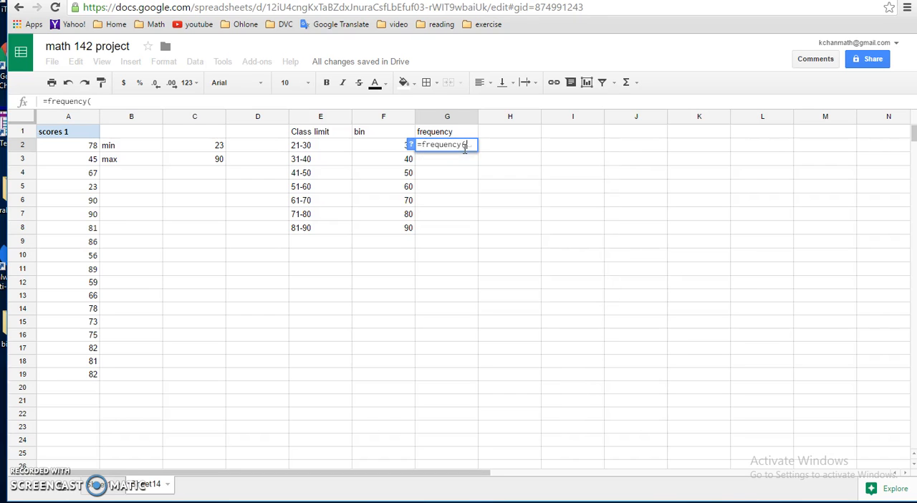
drag(55, 146, 68, 374)
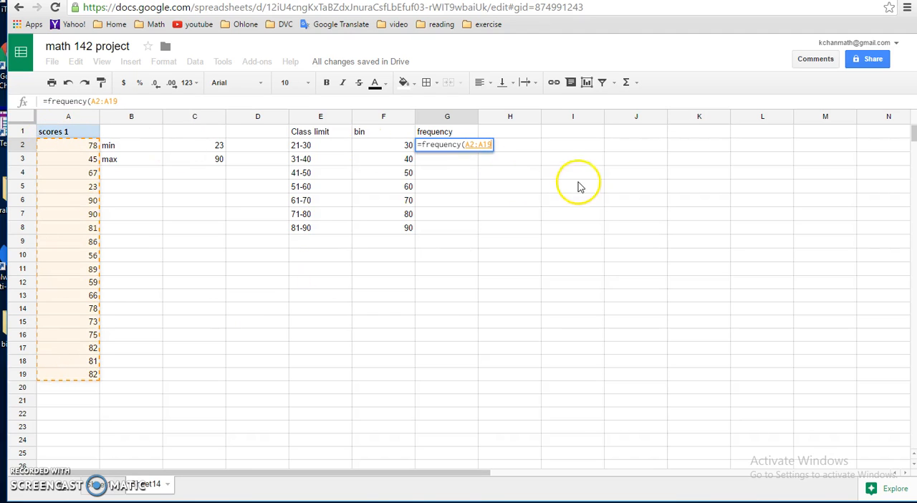
text(,)
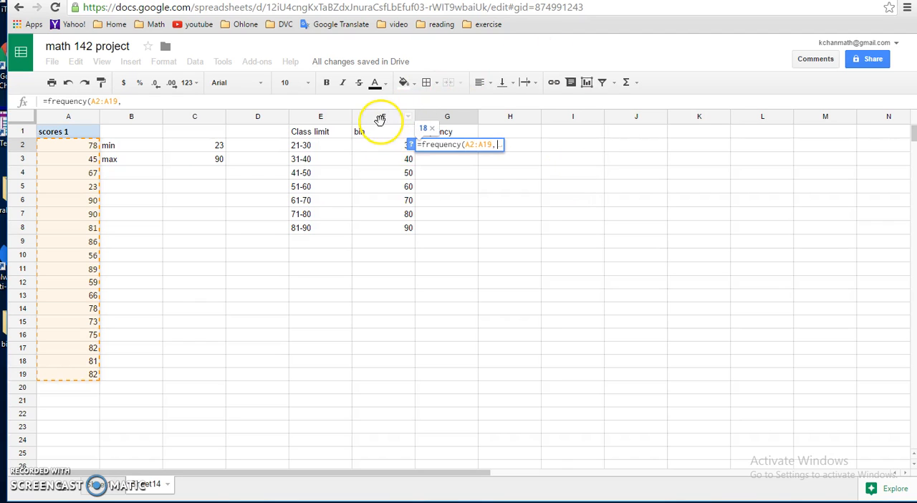
drag(381, 147, 382, 231)
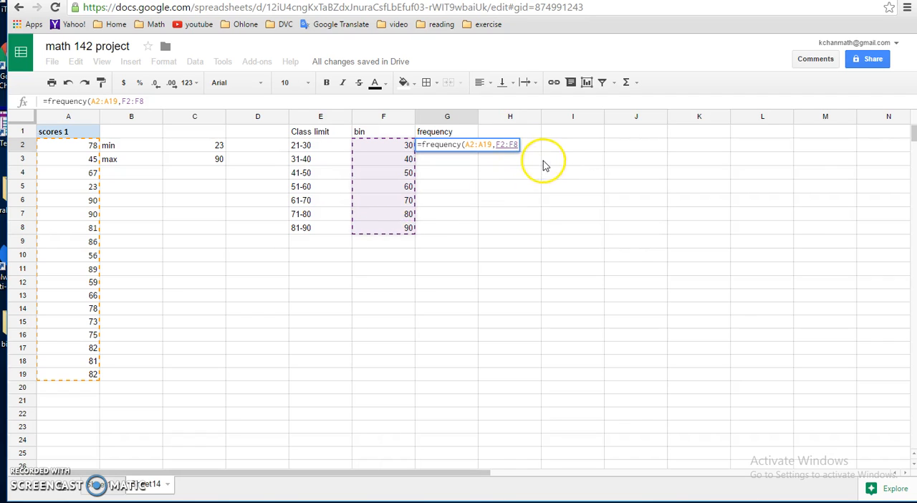
text())
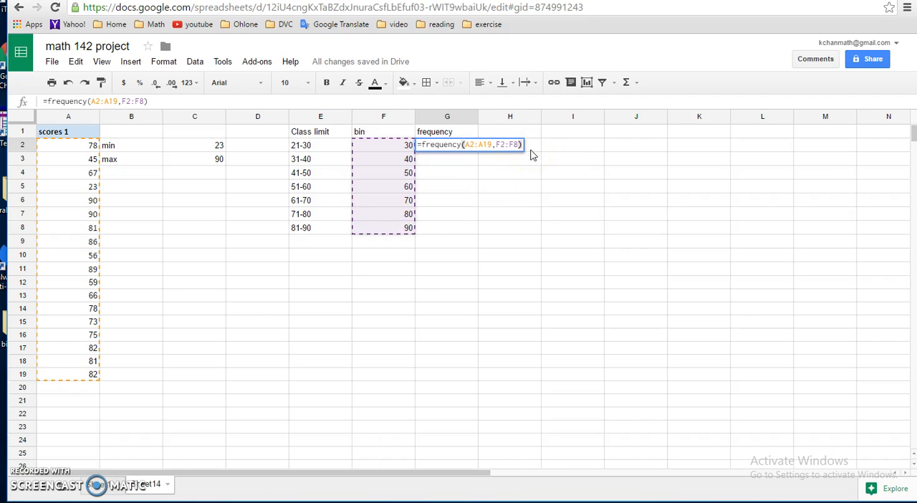
key(Return)
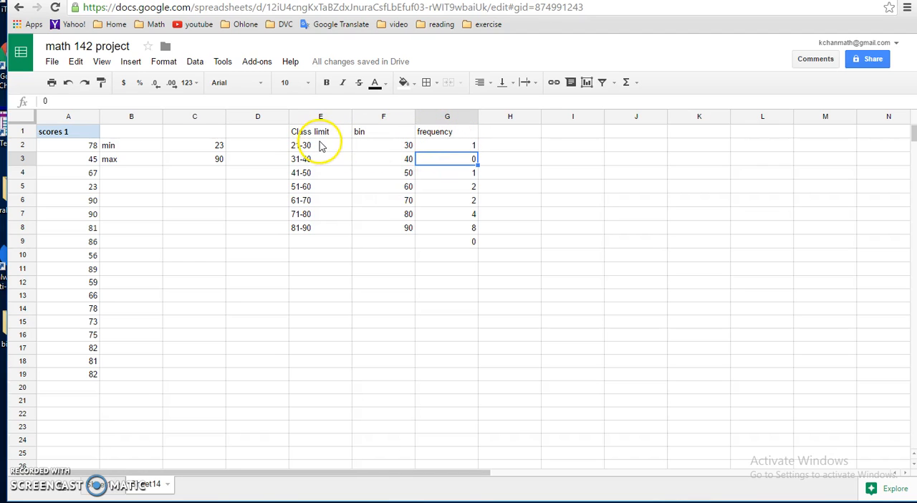
Copy the Class limit column E1:E8, including its heading, and paste it starting at cell E11
click(303, 267)
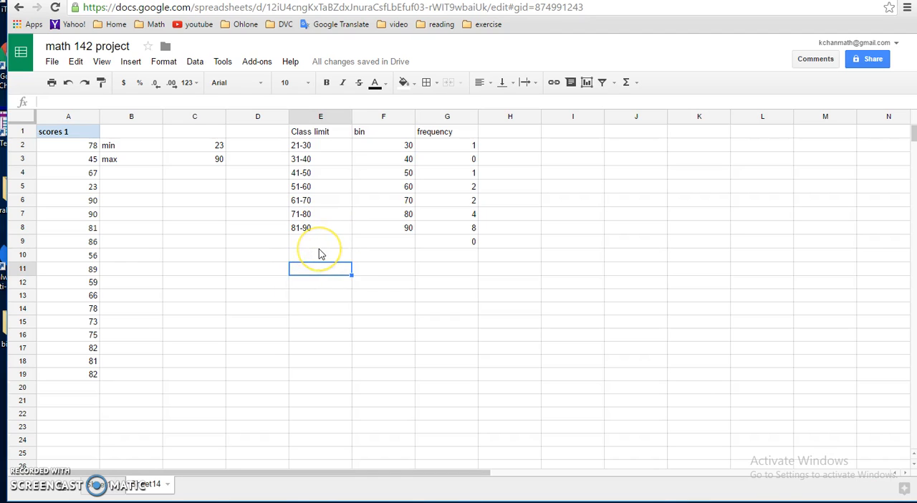
drag(325, 130, 327, 227)
right_click(334, 208)
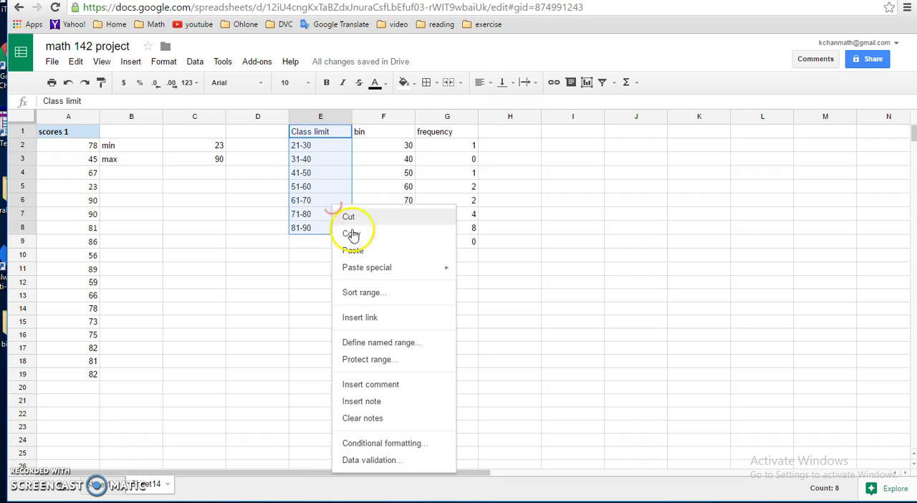
click(354, 236)
click(322, 268)
right_click(320, 271)
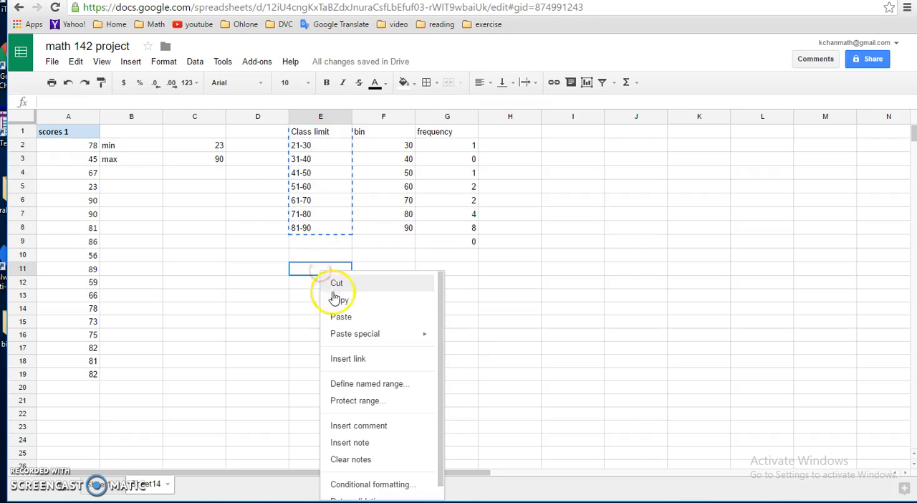
click(341, 317)
Copy the frequency column G1:G8, including its heading, and paste it starting at cell F11
drag(447, 131, 447, 228)
right_click(442, 198)
click(460, 226)
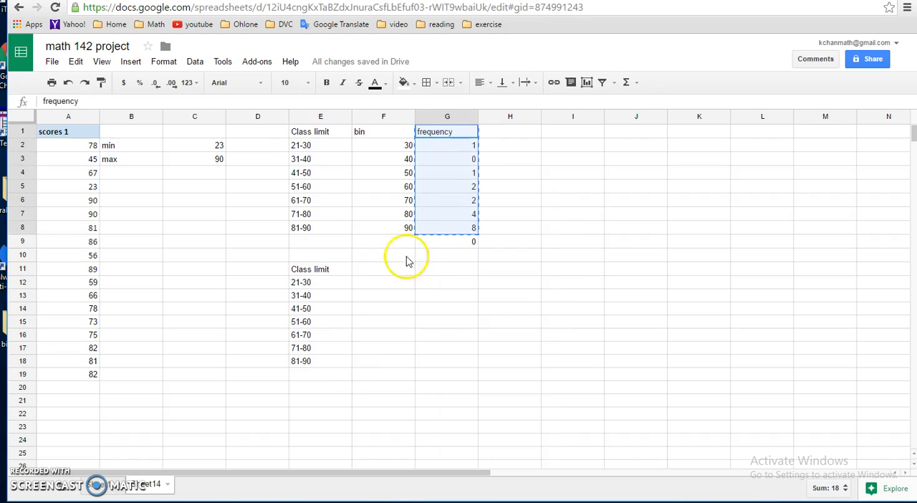
click(375, 268)
right_click(375, 269)
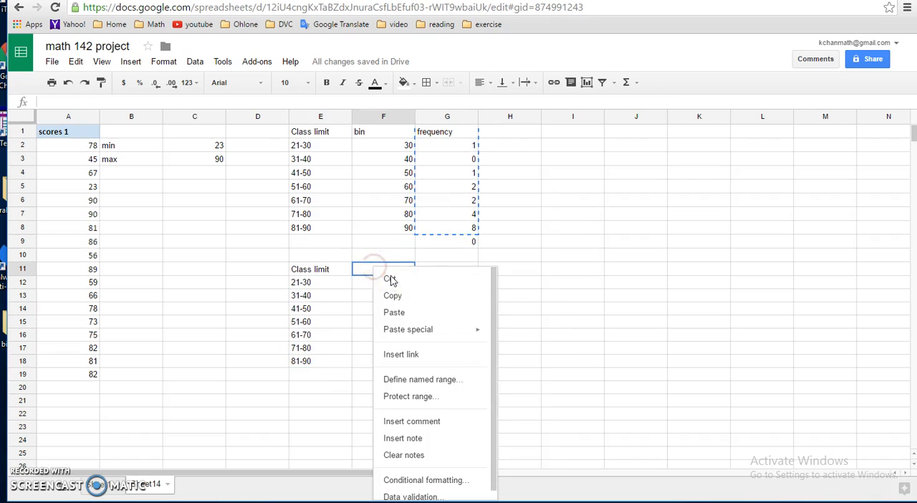
click(394, 313)
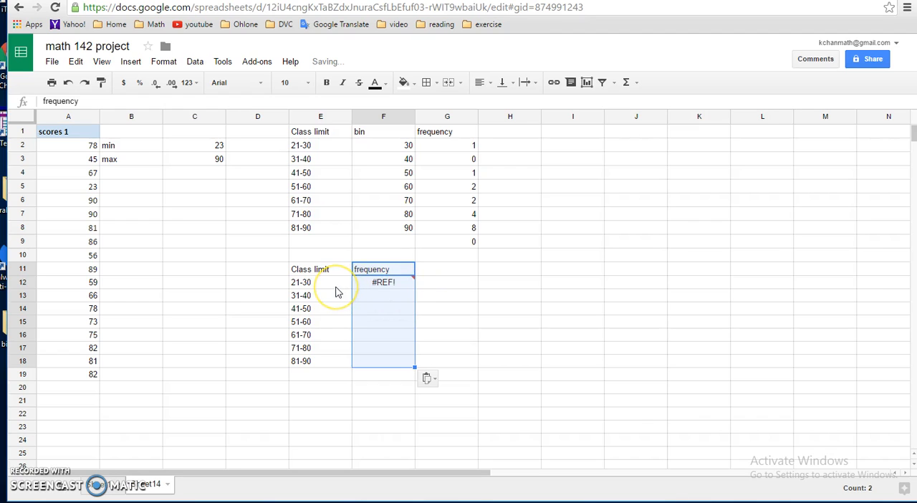
Paste the copied frequency column again over F11:F18 as values only
right_click(396, 274)
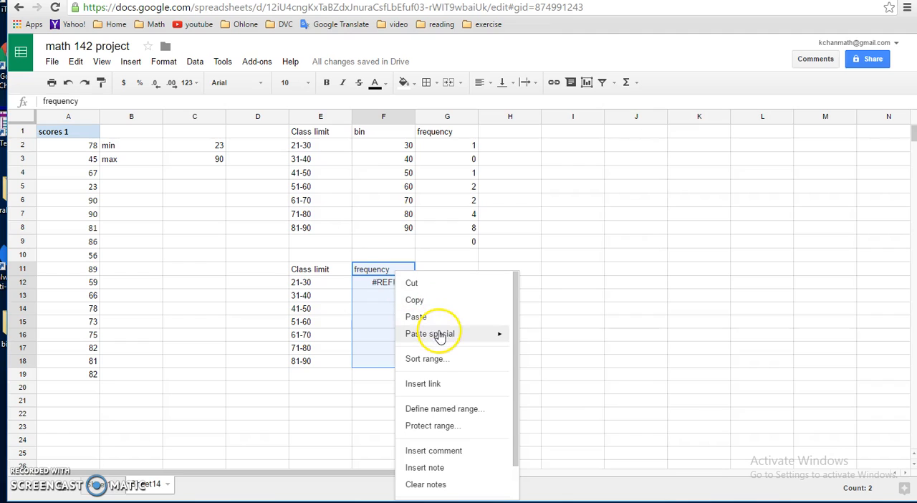
mouse_move(468, 336)
click(542, 340)
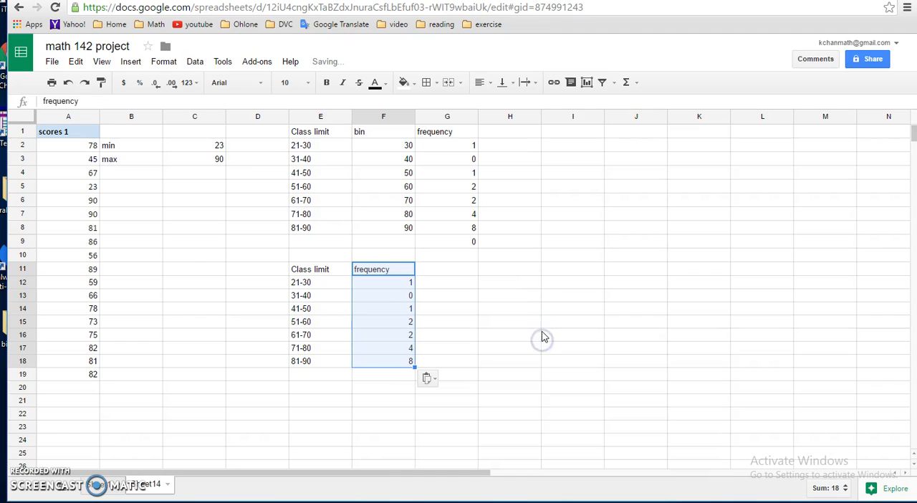
click(426, 287)
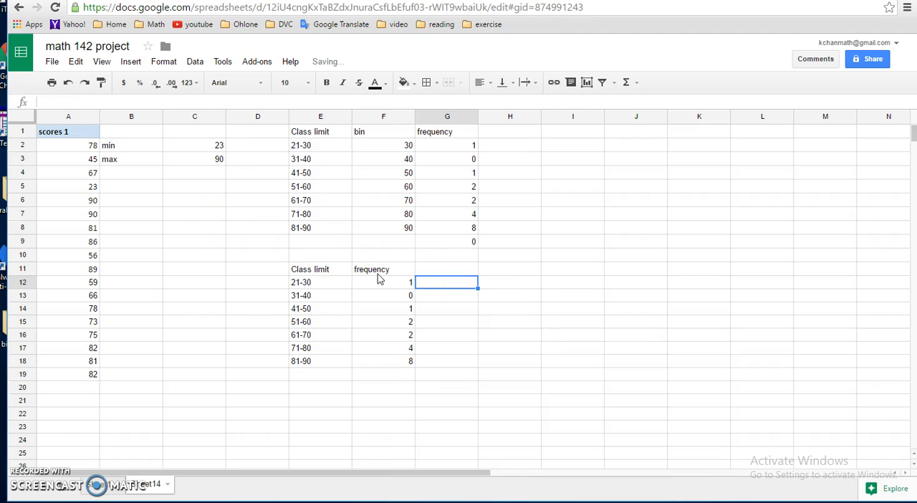
Change the heading in cell E11 of the copied table to "scores class 1"
drag(296, 269, 402, 362)
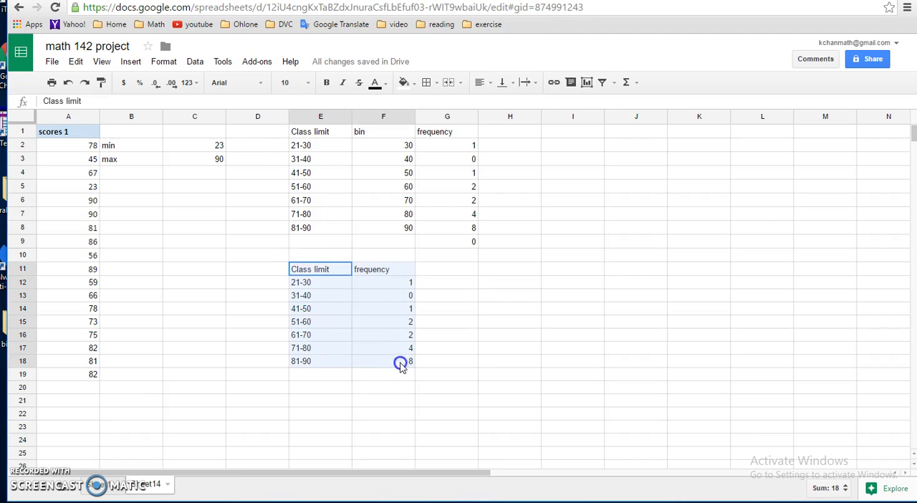
click(318, 272)
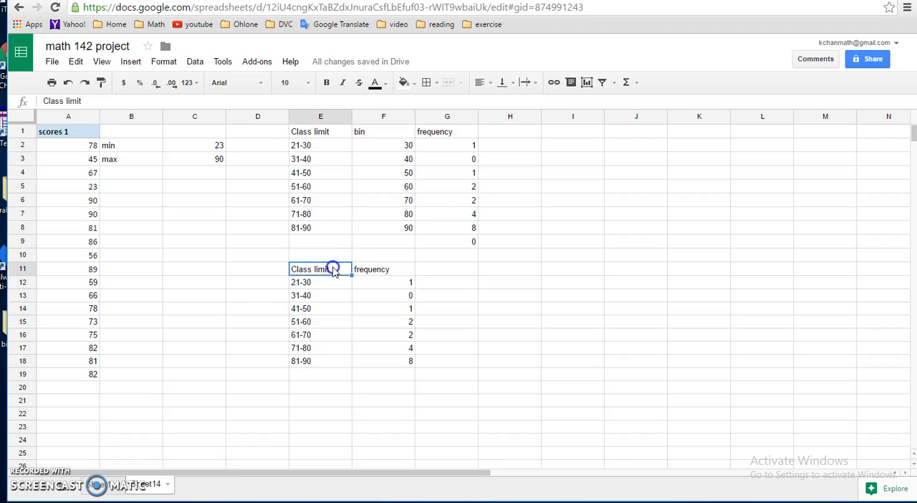
click(105, 102)
text(scores class)
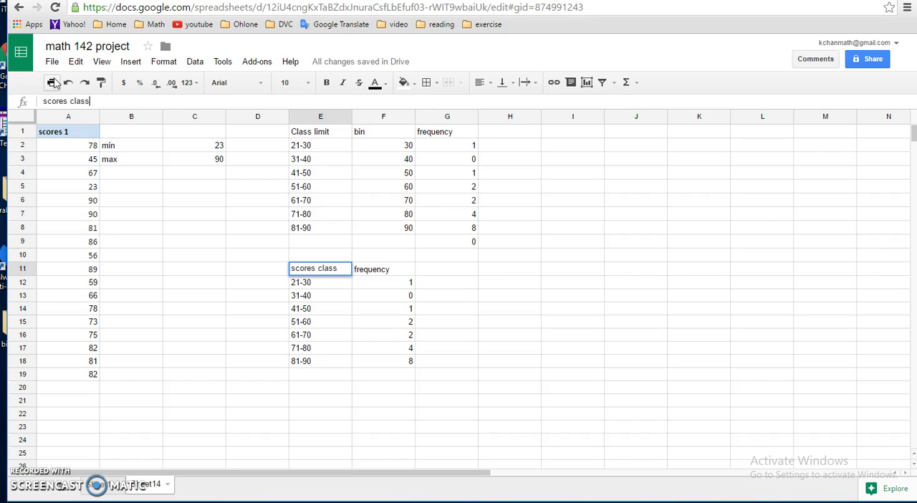
key(Return)
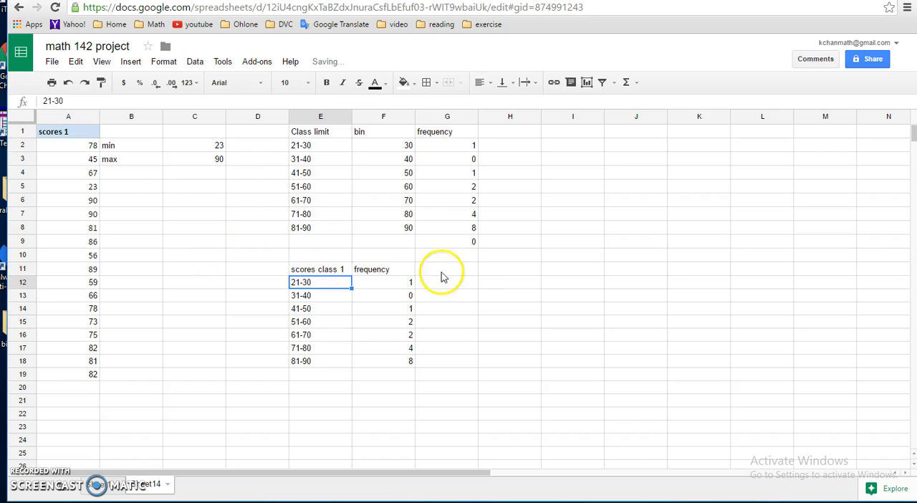
Apply borders to all cells of the copied frequency table in E11:F18
click(433, 294)
drag(315, 269, 405, 364)
click(426, 82)
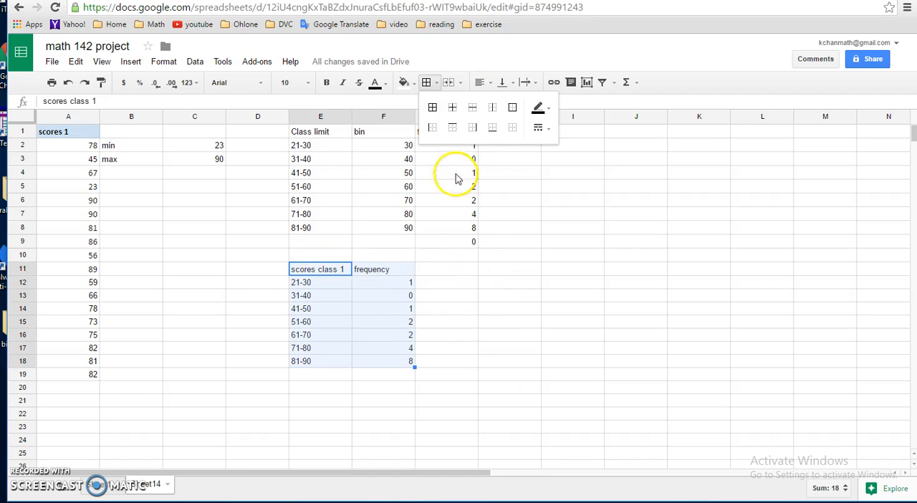
click(433, 107)
click(482, 308)
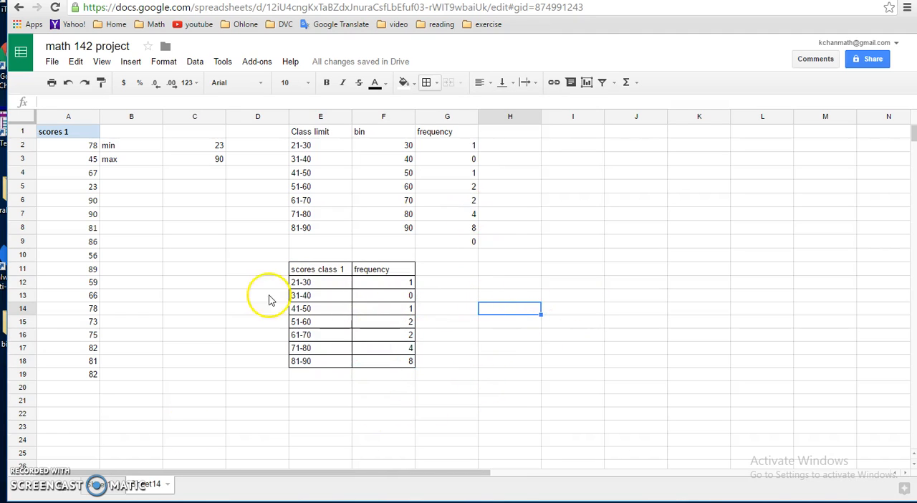
Switch to the original data sheet with the study habit and scores columns
click(95, 486)
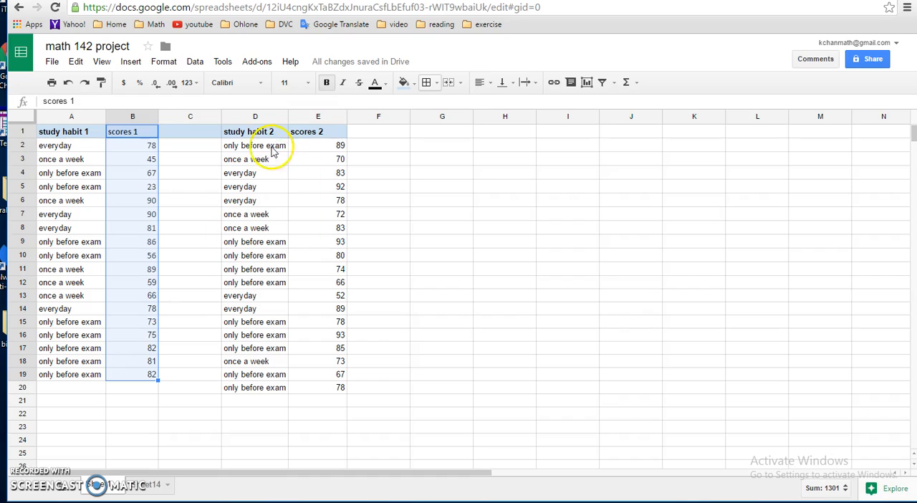